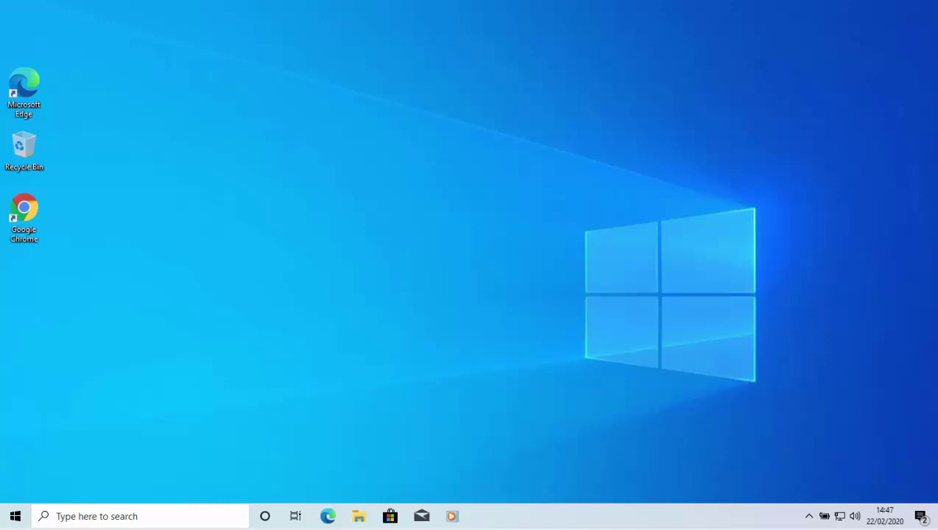
Launch Google Chrome and go to moviemaker.minitool.com.
double_click(29, 223)
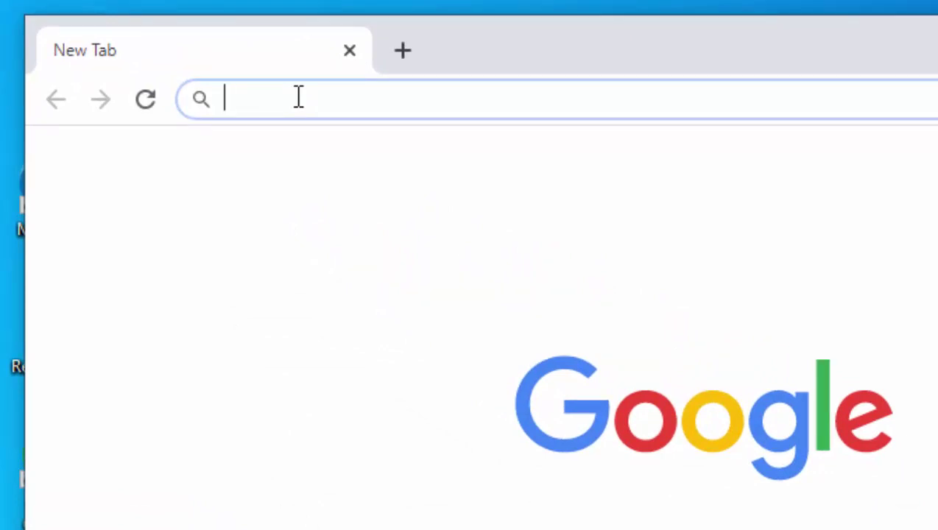
text(moviem)
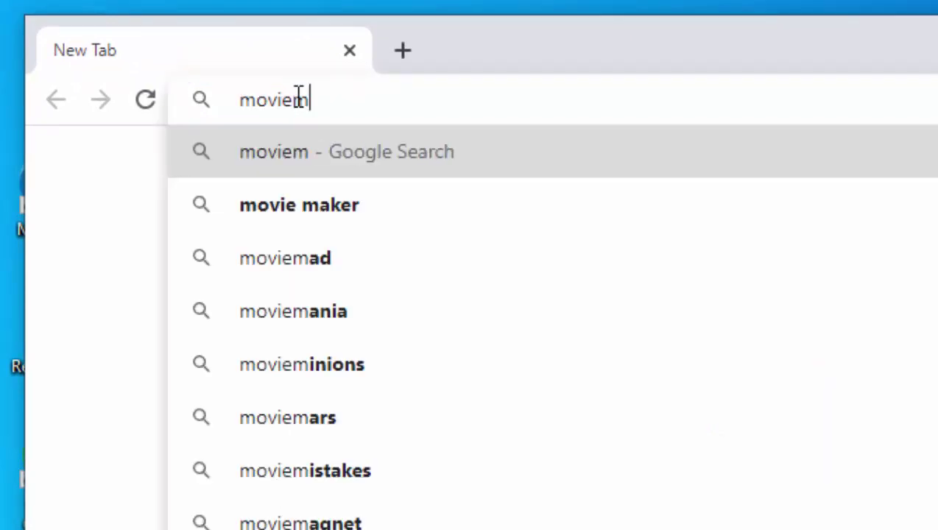
text(aker.m)
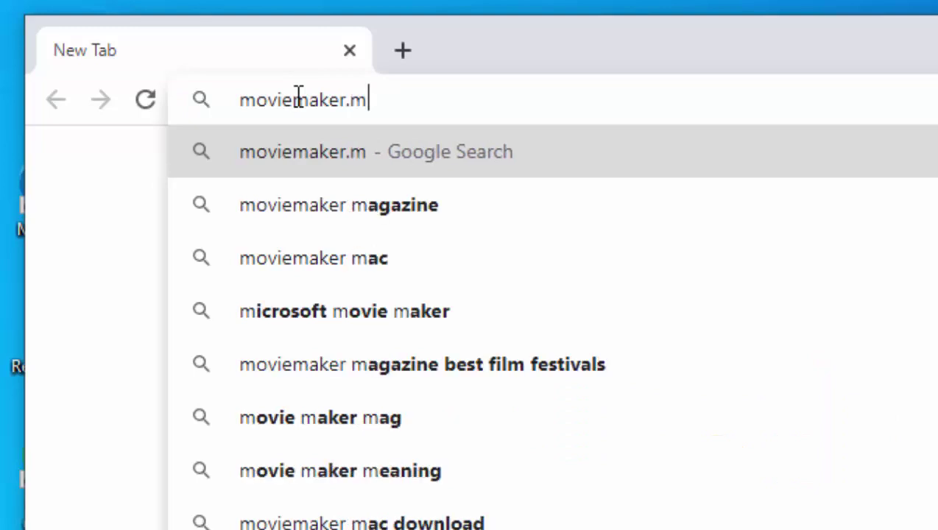
text(initool)
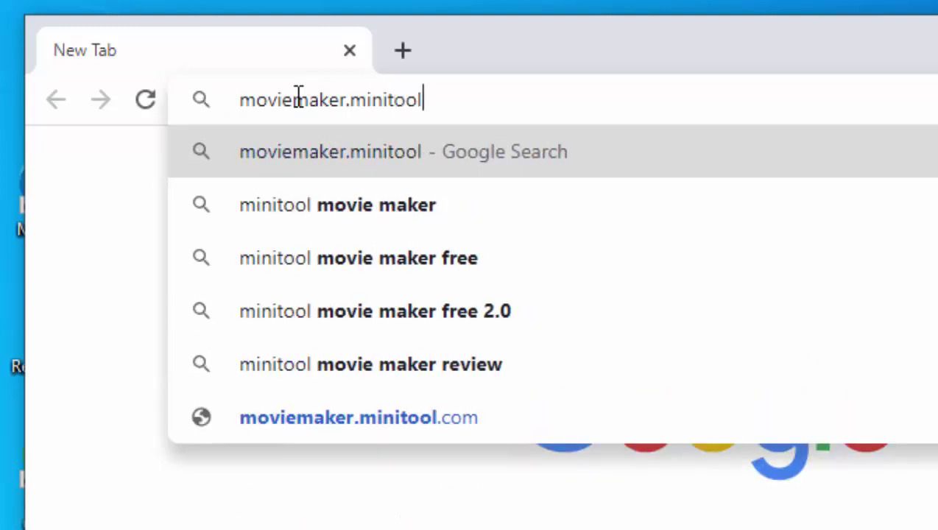
text(.com)
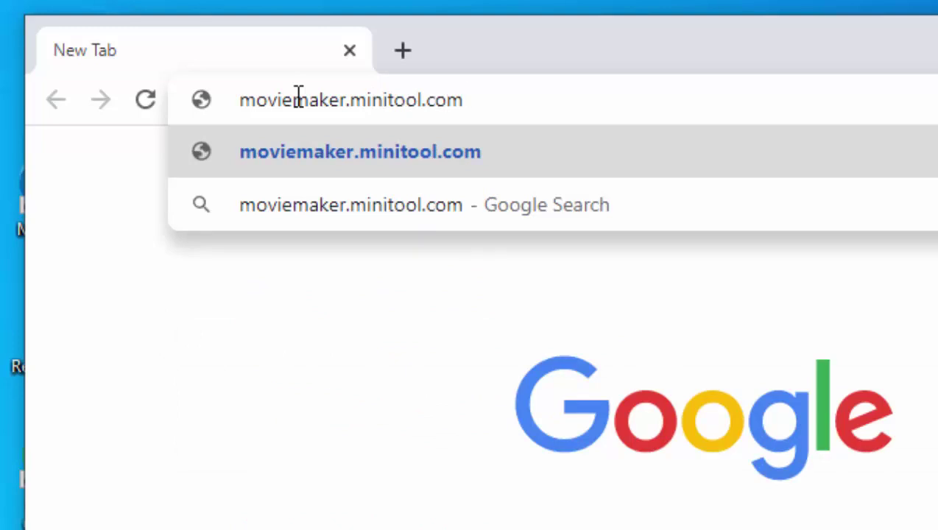
key(Return)
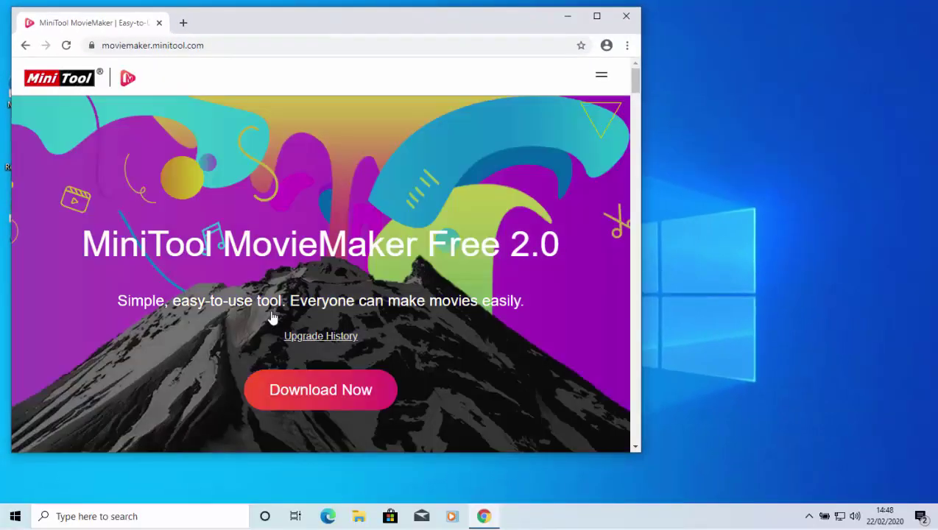
Start the MiniTool MovieMaker Free 2.0 download and maximize the Chrome window.
click(328, 390)
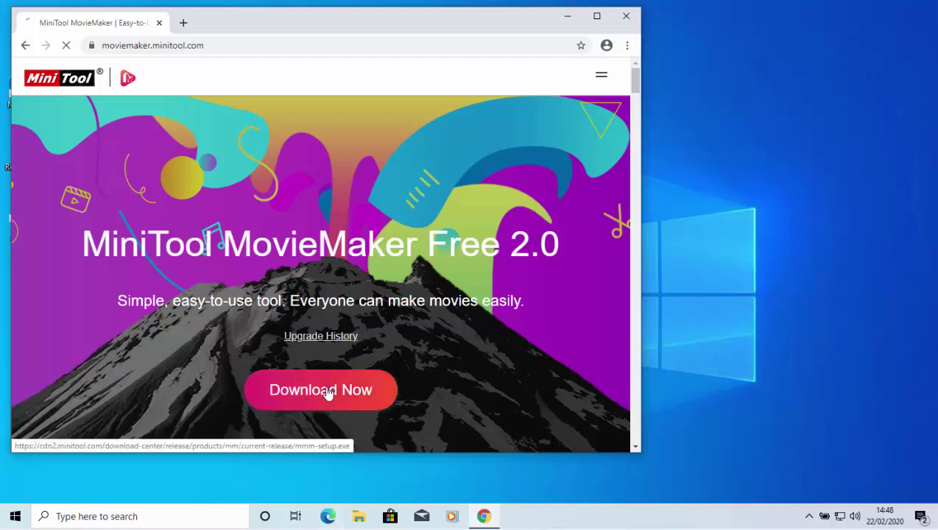
click(597, 16)
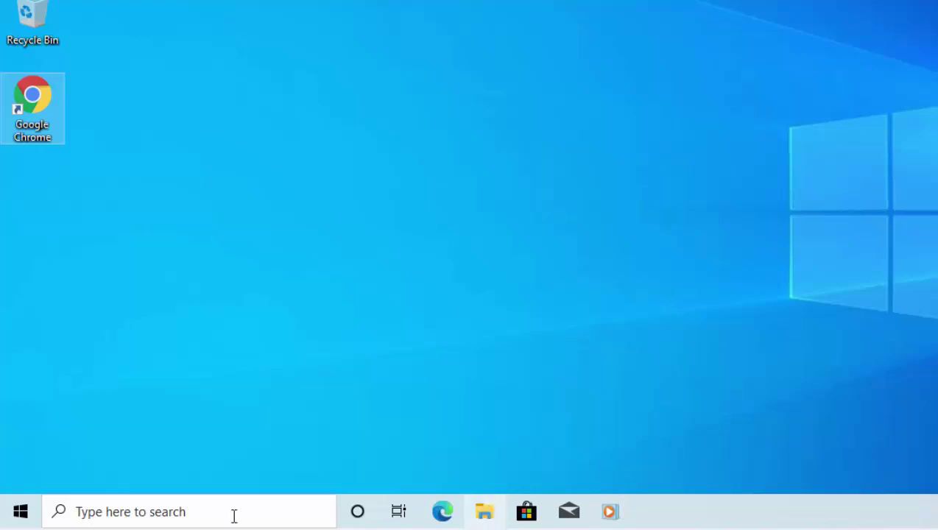
Open the Downloads folder via Documents and run the mmm-setup installer.
click(19, 517)
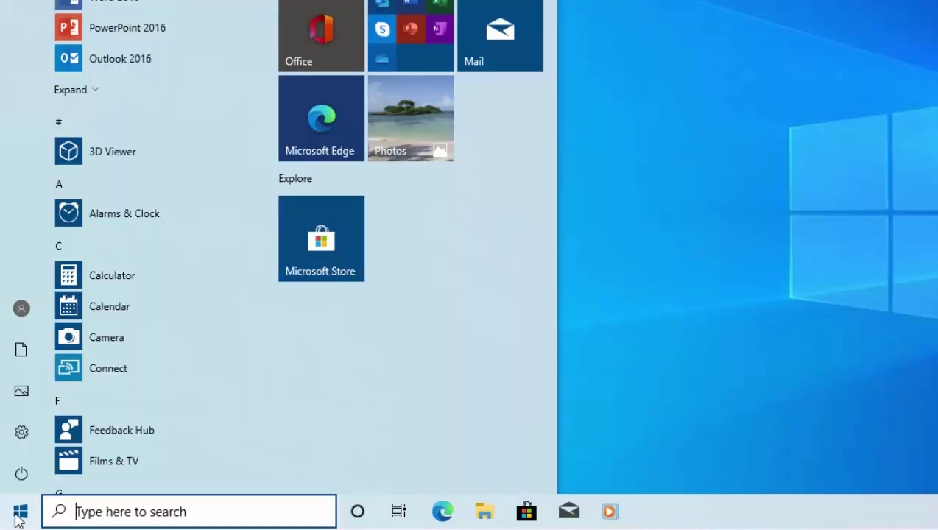
mouse_move(28, 362)
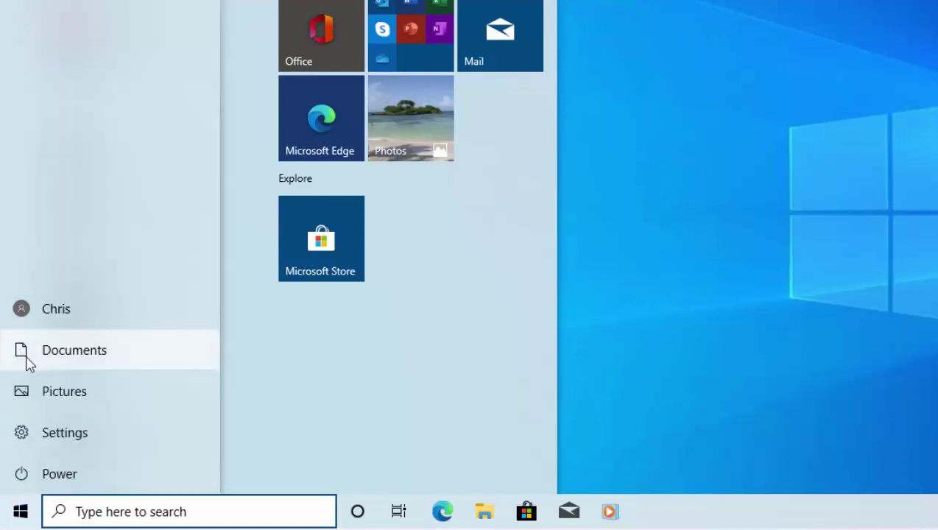
click(27, 362)
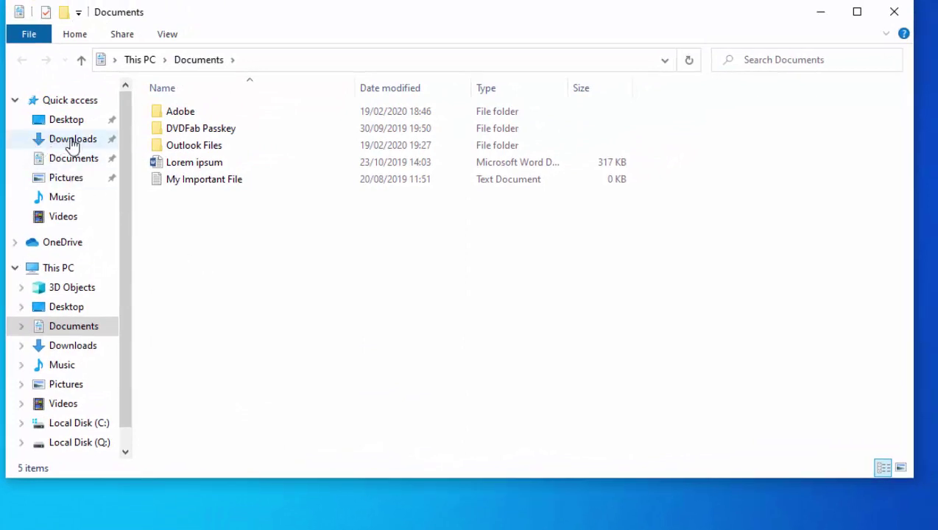
click(66, 350)
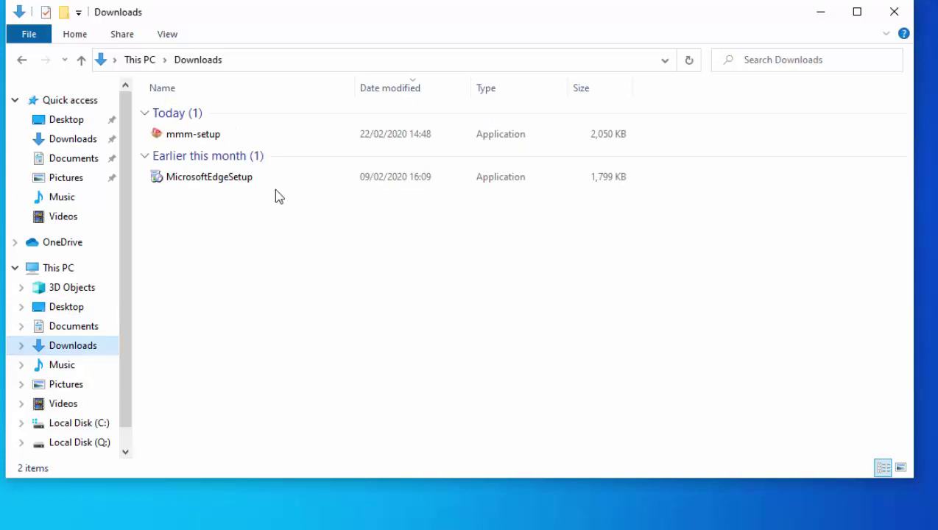
click(191, 135)
double_click(191, 135)
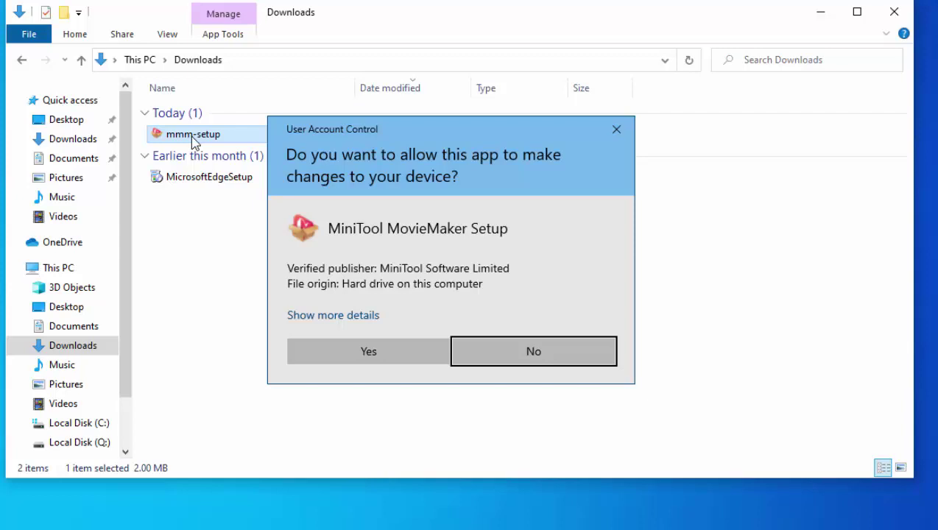
Approve the User Account Control prompt and run Install Now for MiniTool MovieMaker.
click(391, 344)
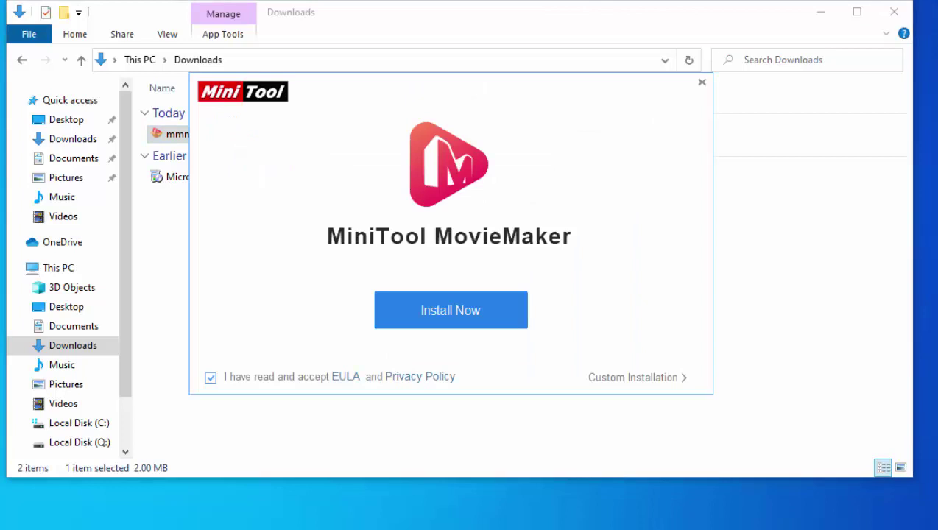
click(476, 322)
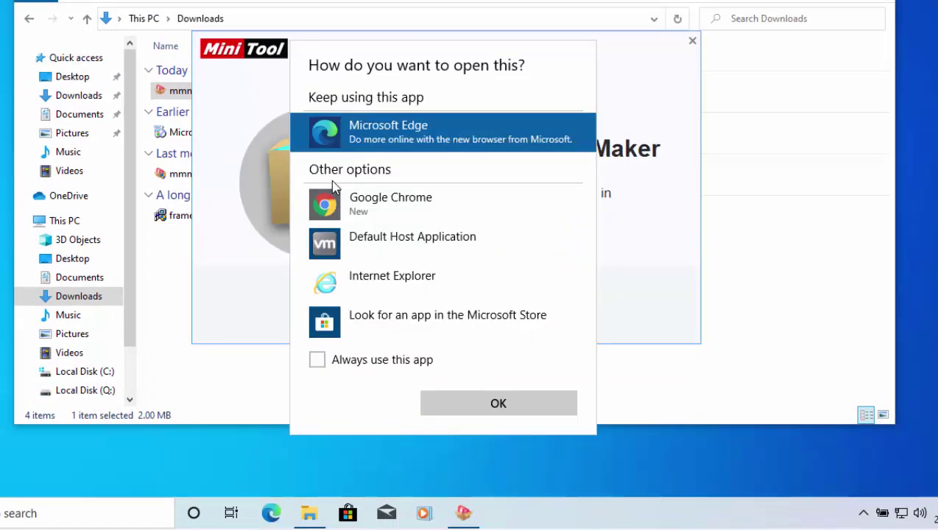
Open MiniTool's follow-up page in Google Chrome, choose Start Now, and scroll the user guide.
click(400, 197)
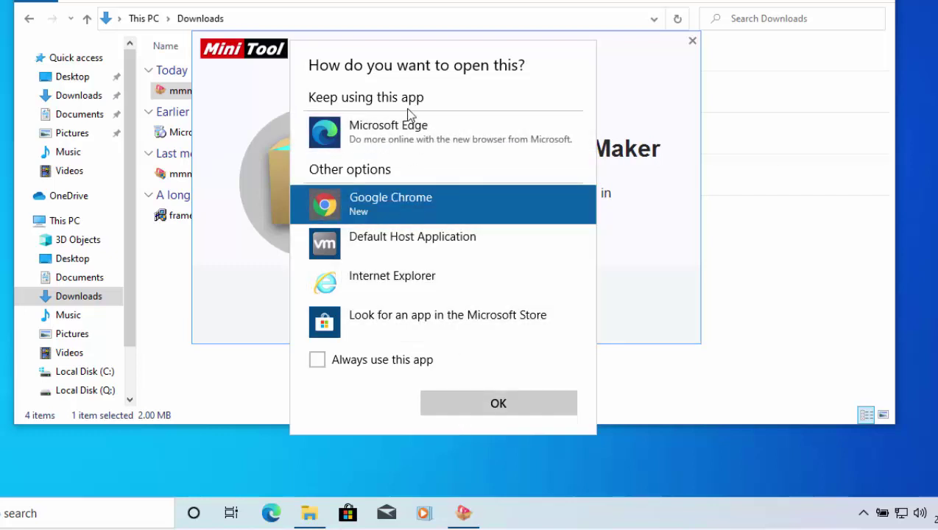
click(498, 403)
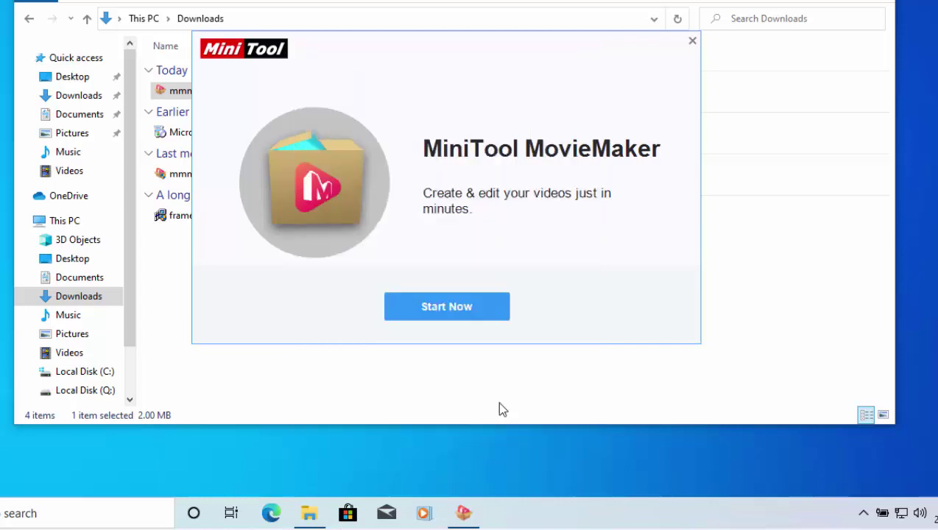
click(438, 315)
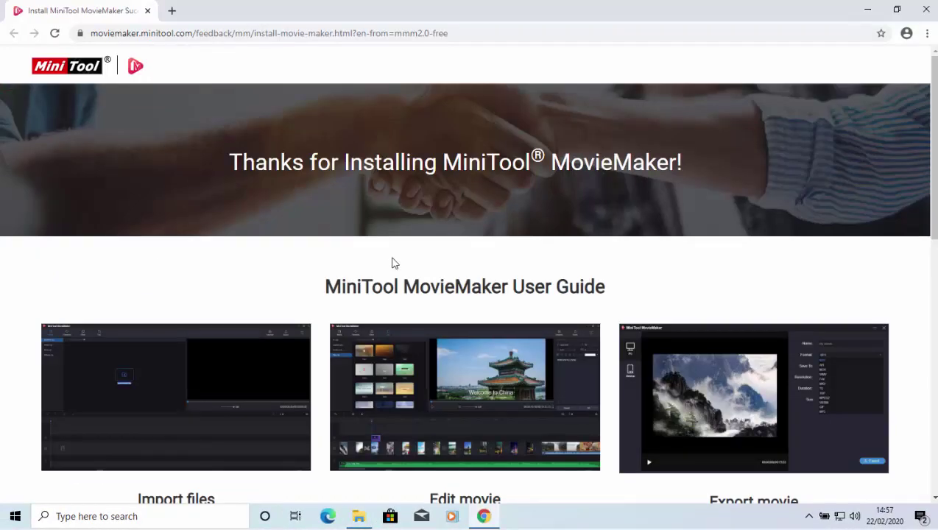
drag(934, 136, 930, 70)
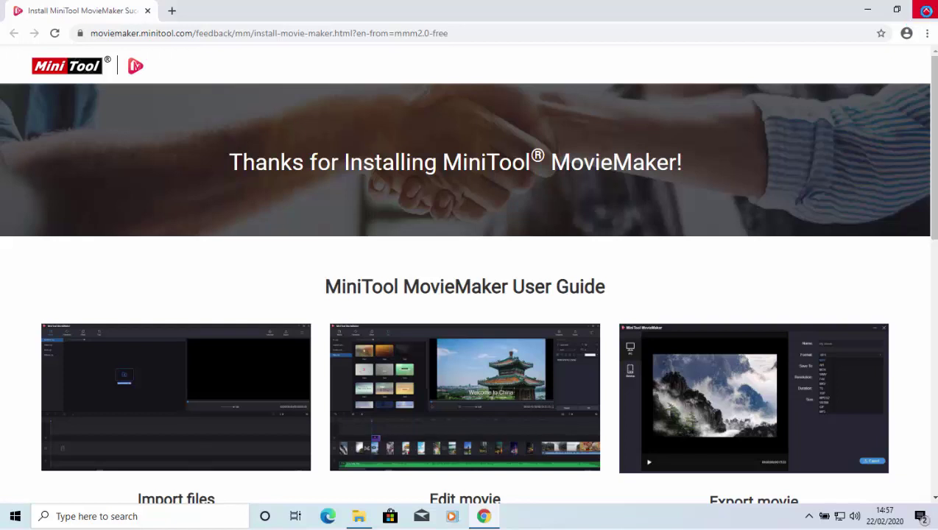
Close Chrome, browse the Love, Family&Friends and Festival templates, then dismiss the Movie Templates picker.
click(925, 11)
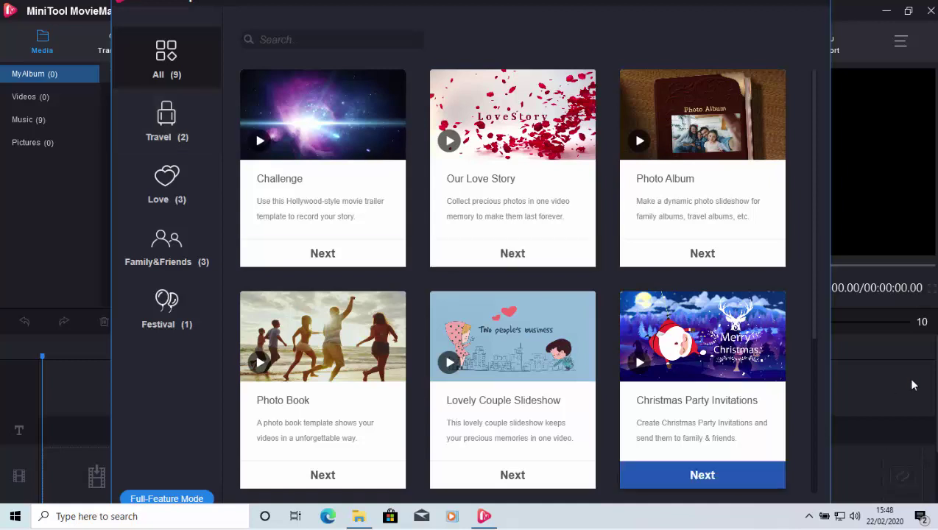
drag(812, 297, 816, 484)
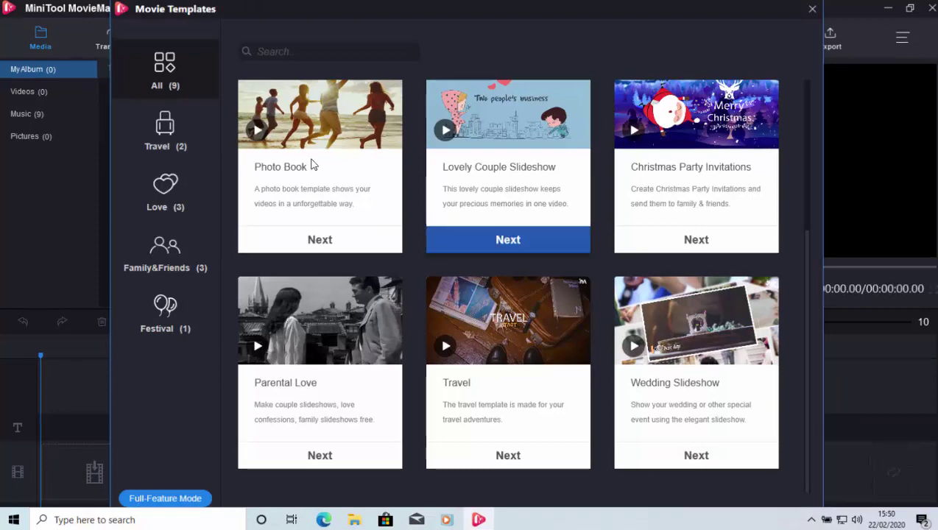
click(169, 194)
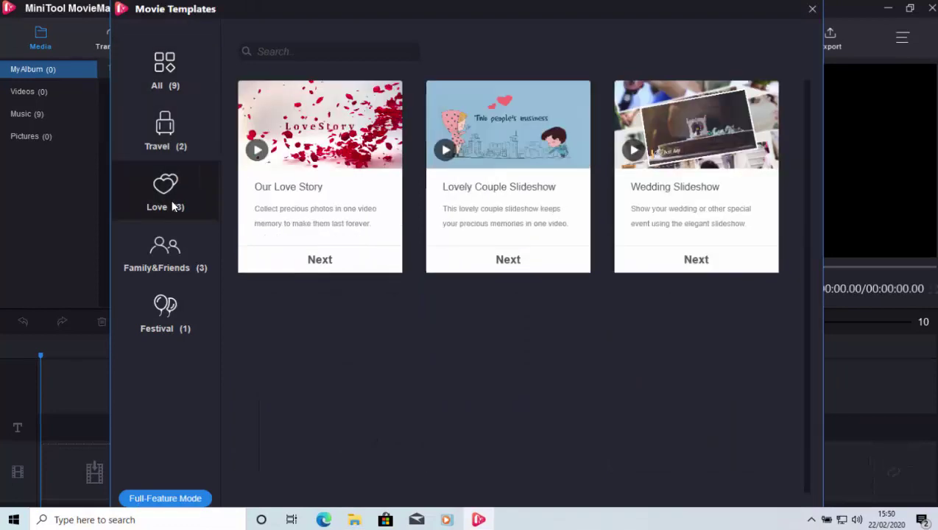
click(165, 254)
click(168, 303)
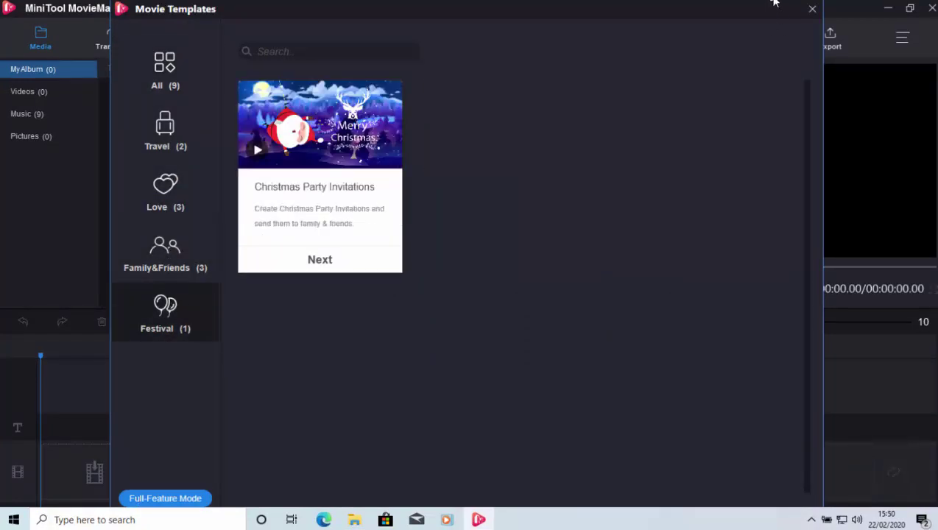
click(812, 11)
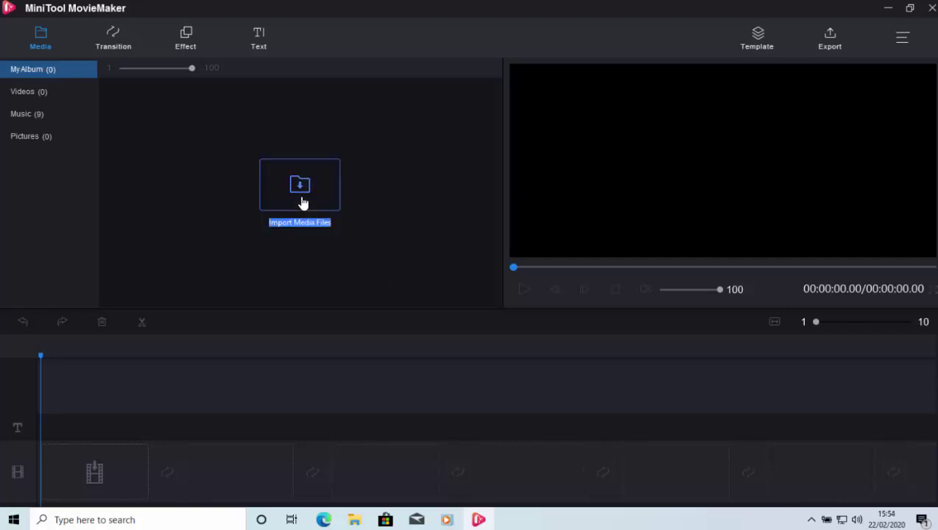
Import Photoshop Elements How to Email and Youtube Channel Promo Jan 2020 from the Videos folder.
click(303, 203)
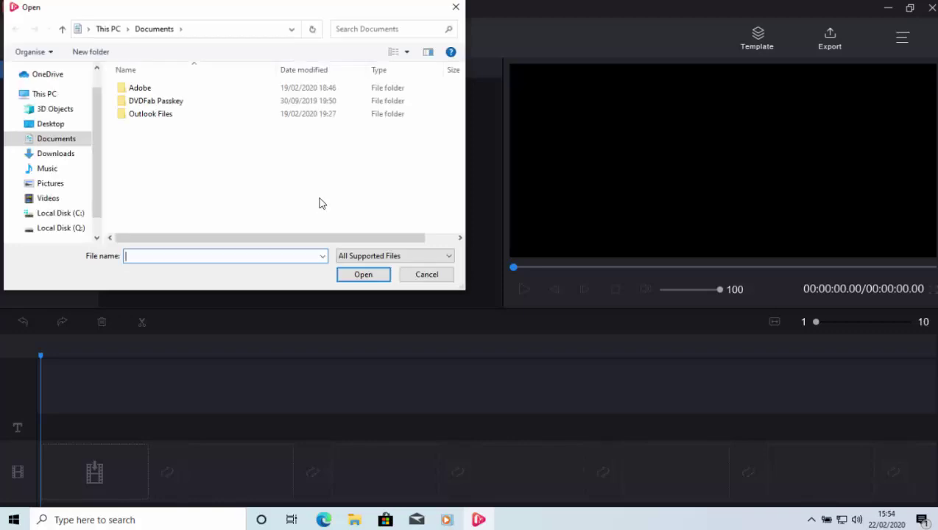
scroll(10, 191, up, 2)
click(47, 145)
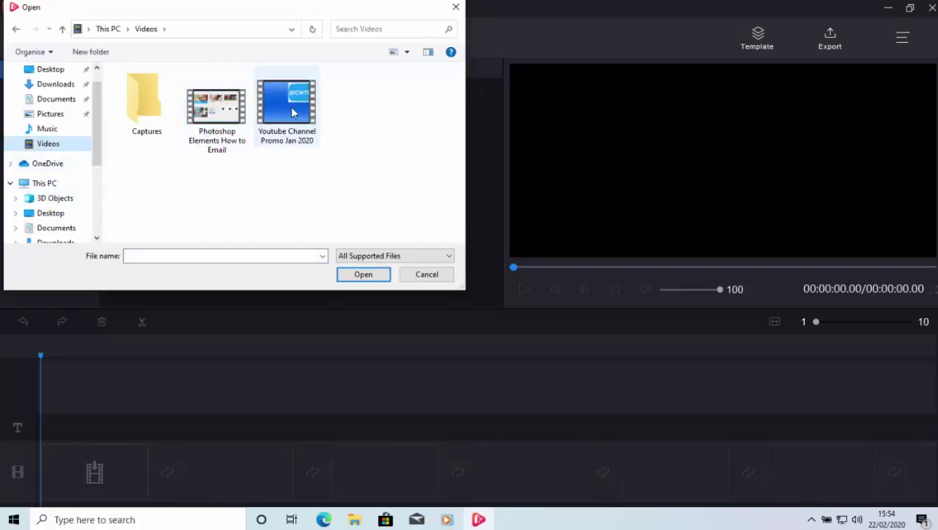
double_click(212, 110)
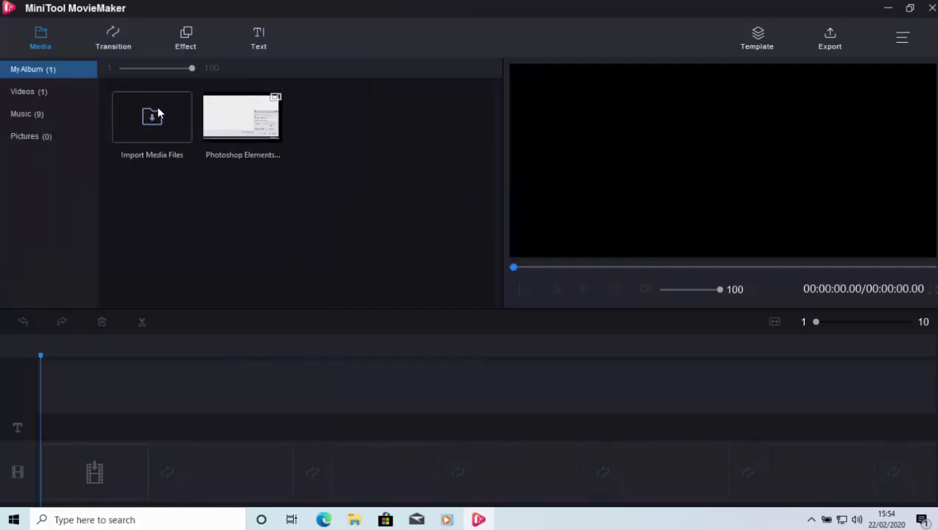
click(161, 120)
double_click(268, 116)
click(235, 108)
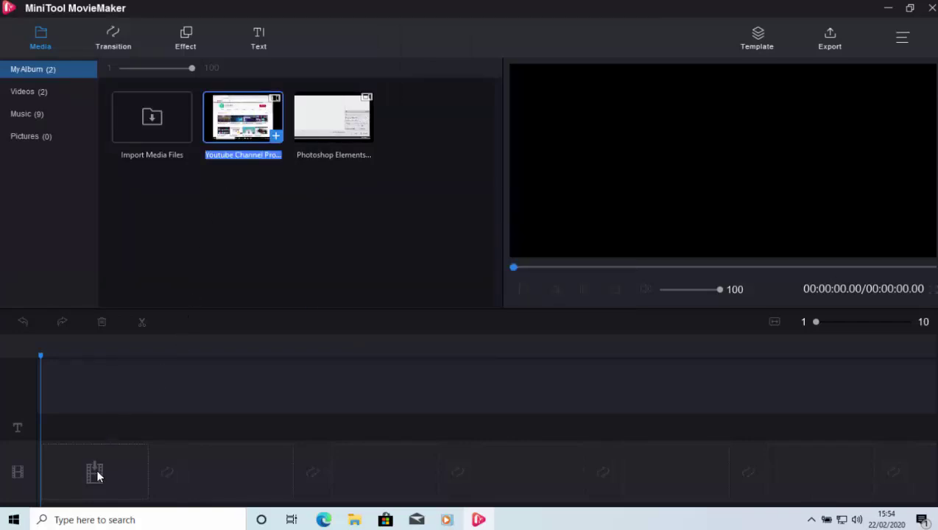
Place the Youtube Channel Promo clip on the timeline, followed by the Photoshop Elements clip.
drag(95, 456, 126, 416)
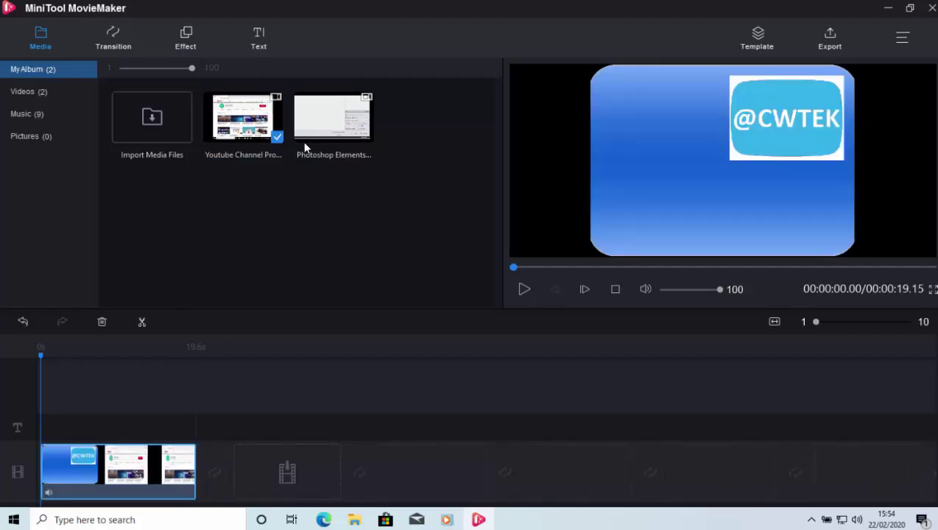
click(328, 122)
drag(254, 119, 287, 477)
drag(320, 116, 273, 462)
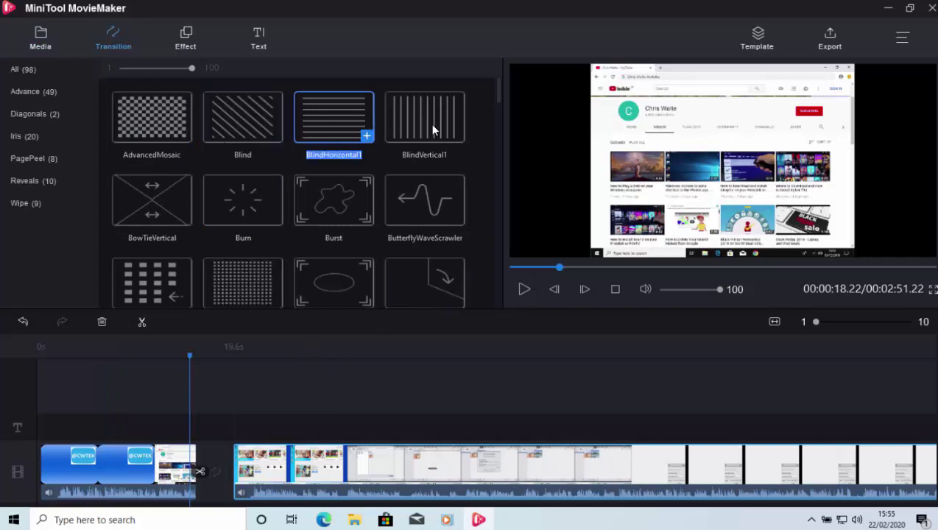
Drop the CrossZoom transition into the slot between the two timeline clips.
scroll(331, 158, down, 1)
scroll(255, 165, down, 3)
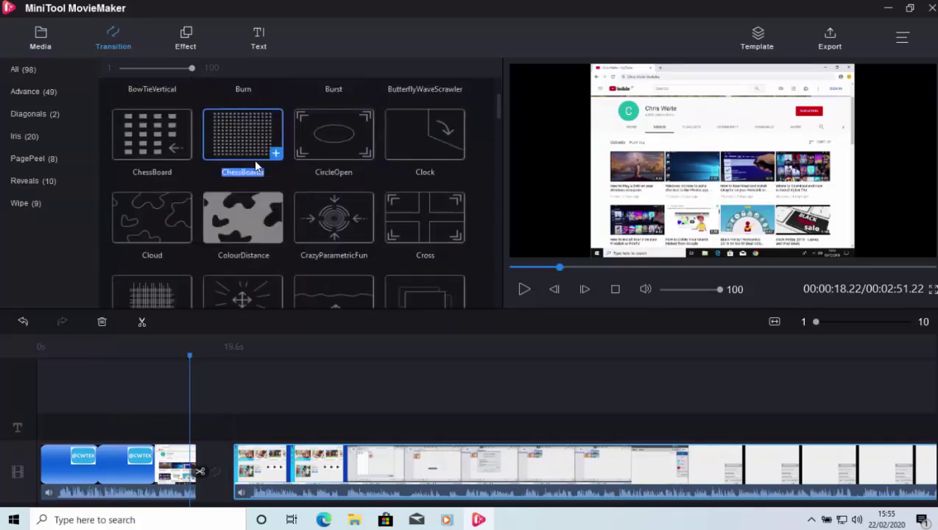
scroll(255, 166, down, 1)
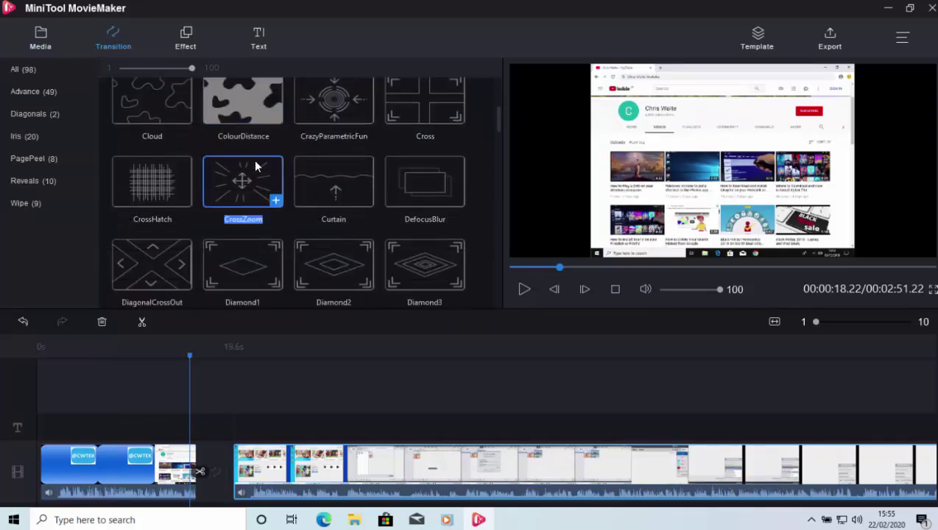
drag(243, 184, 218, 477)
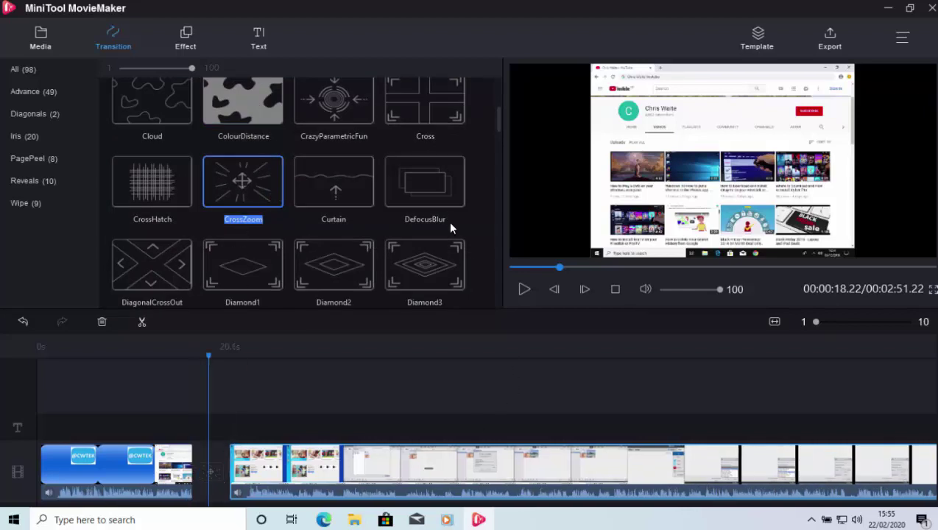
click(190, 43)
Insert the Title11 title template at the start of the timeline and select it.
click(259, 37)
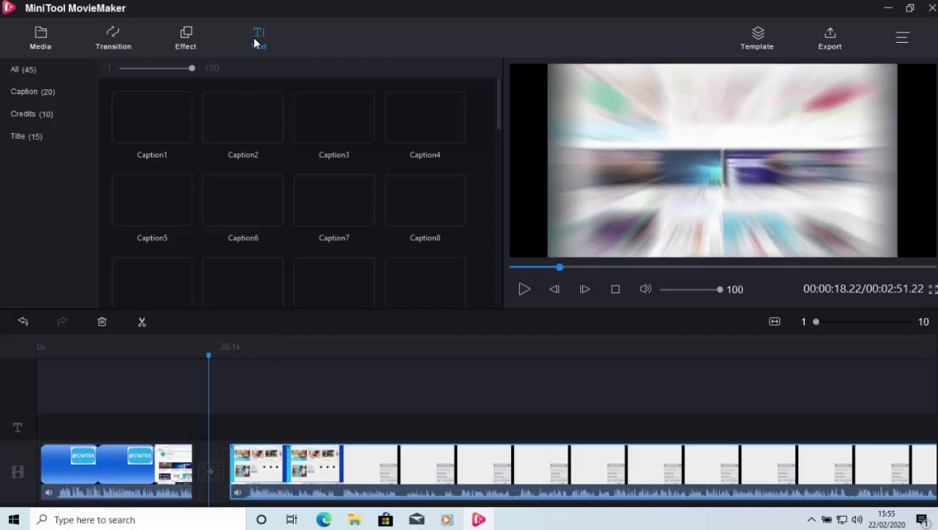
drag(502, 114, 505, 295)
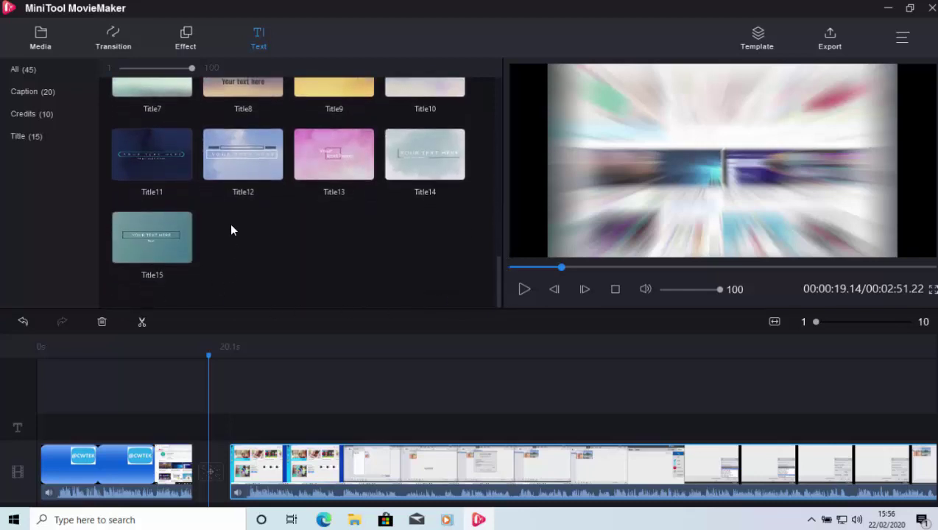
click(162, 141)
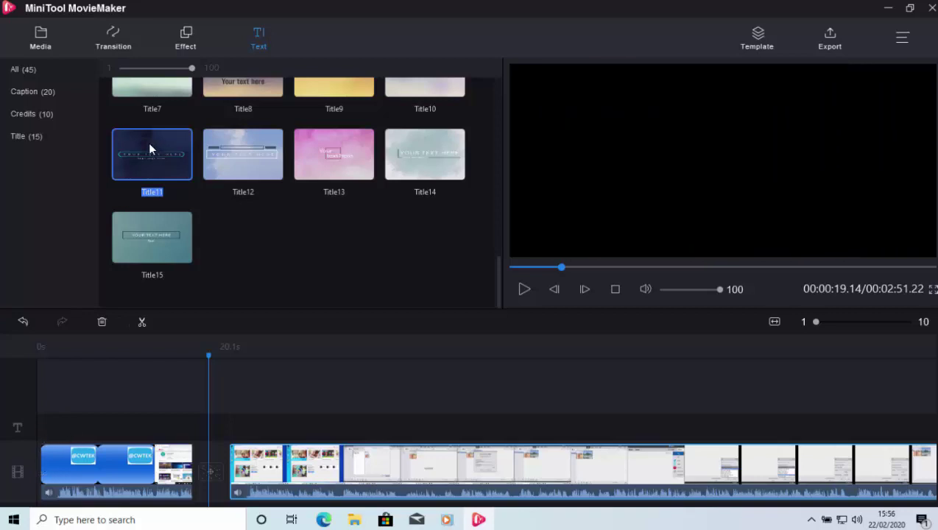
click(145, 140)
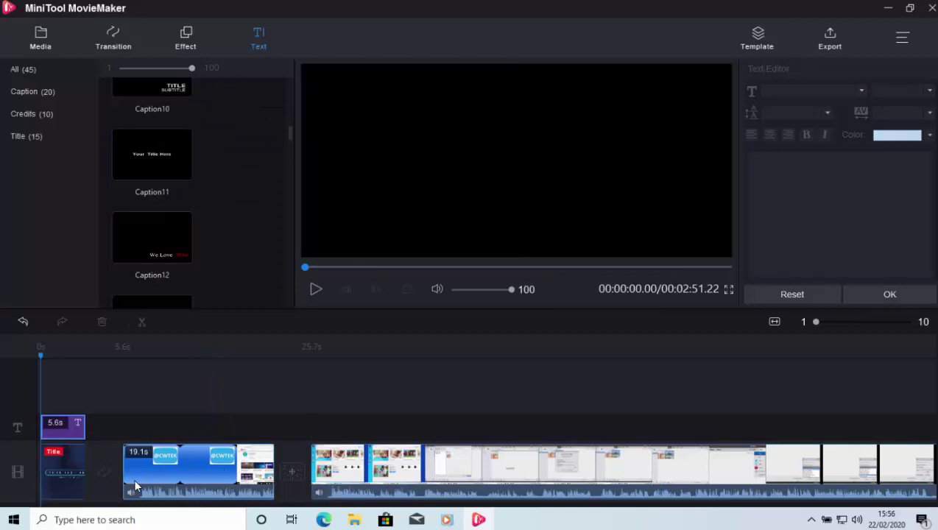
click(65, 473)
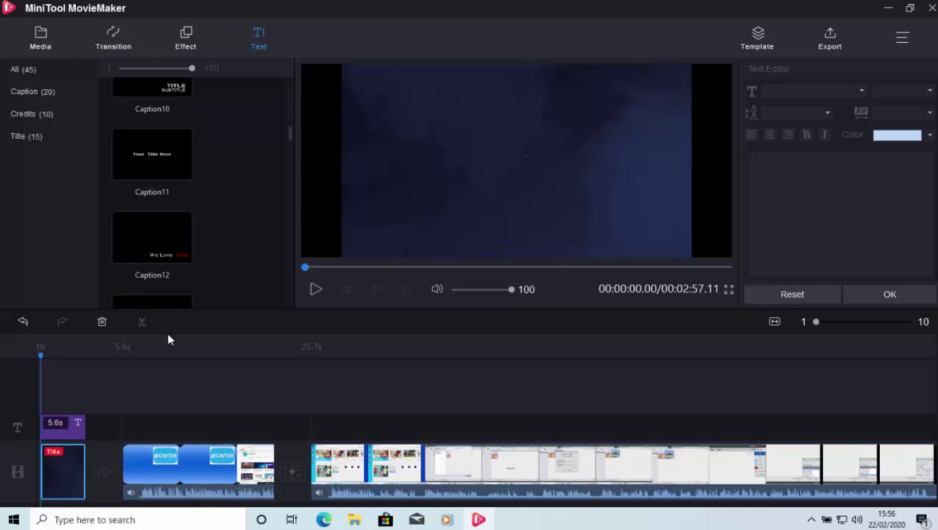
Replace the YOUR TEXT HERE placeholder with 'This is a test', fixing the typo.
scroll(167, 226, down, 2)
drag(173, 286, 80, 427)
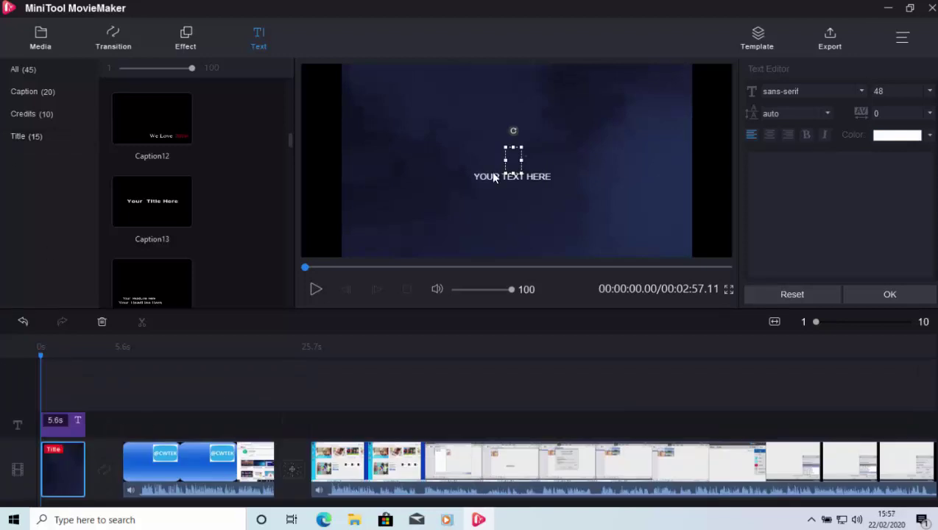
click(493, 178)
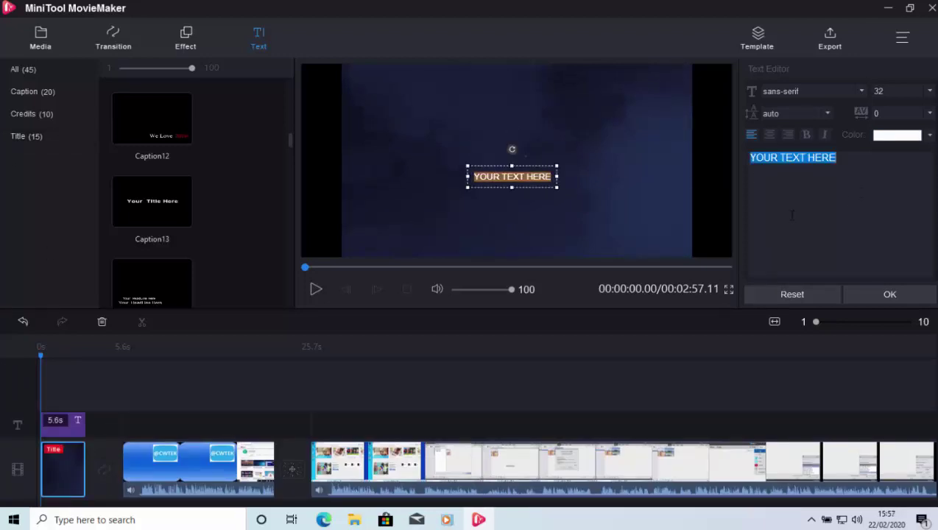
text(This )
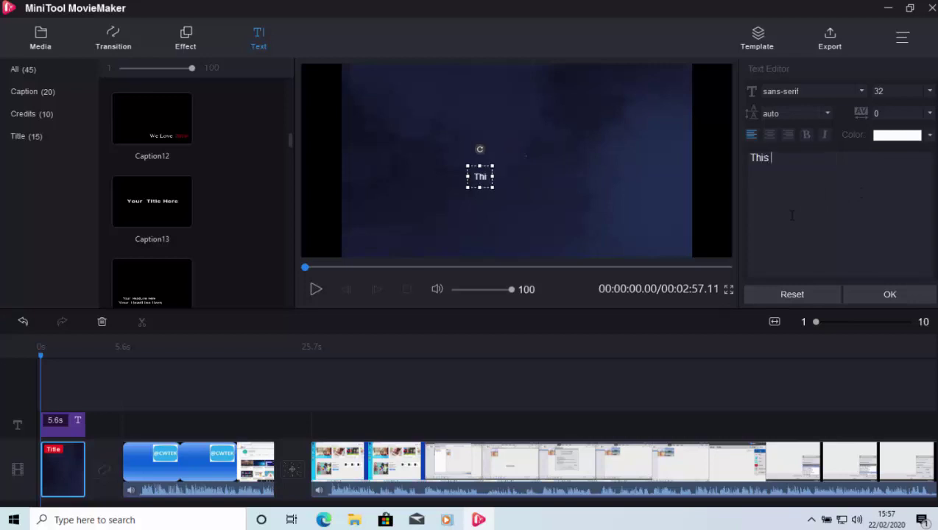
text(is a tree)
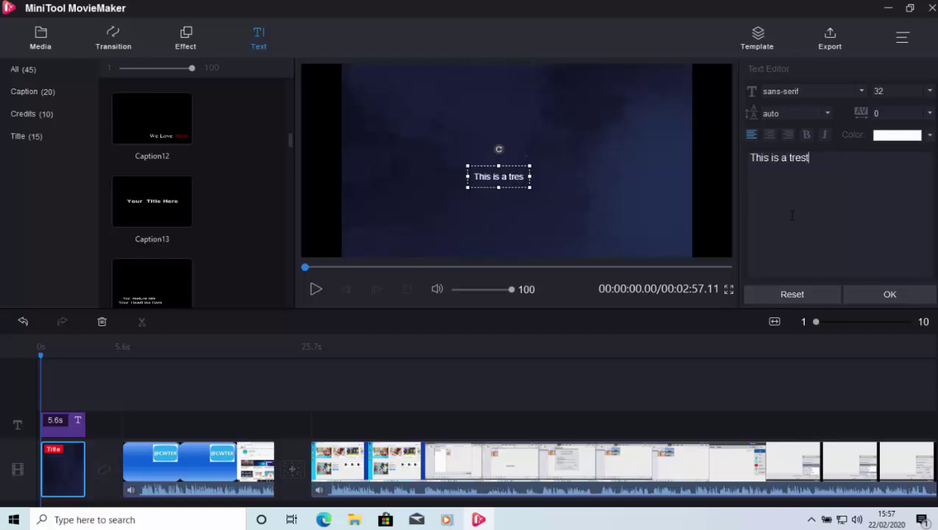
key(BackSpace)
key(BackSpace)
key(BackSpace)
text(est)
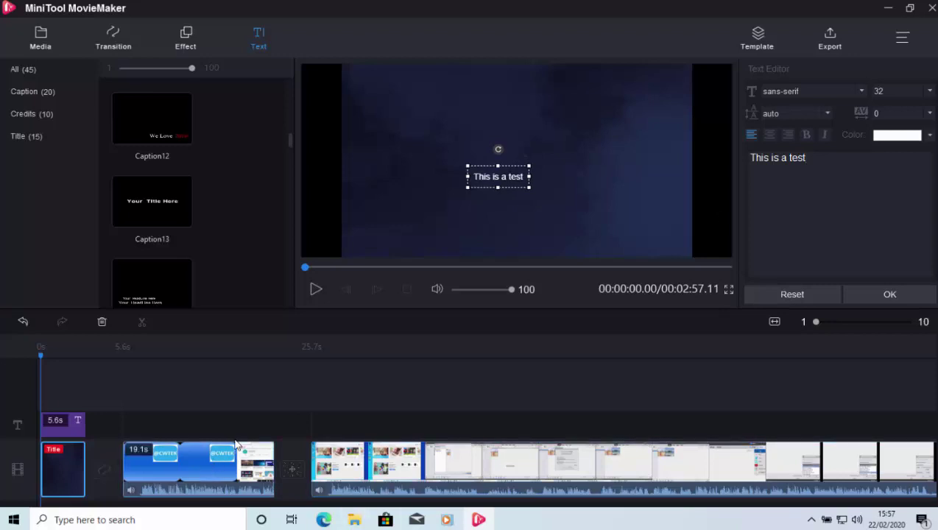
Browse the list of video effects in the Effect tab.
click(186, 39)
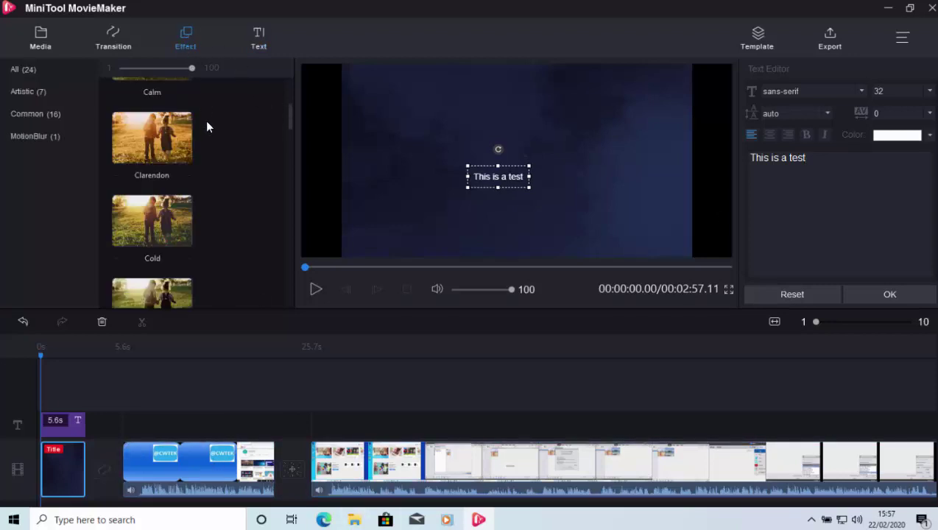
scroll(245, 193, up, 4)
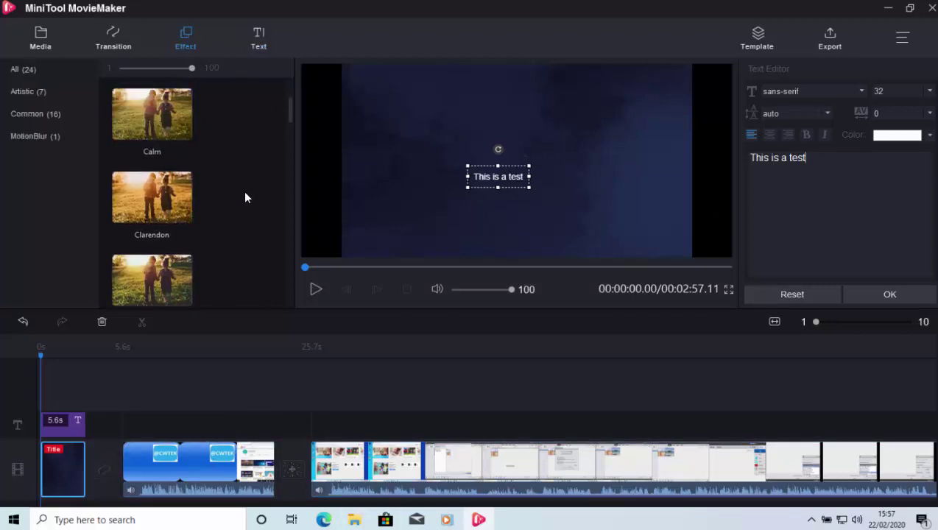
scroll(246, 197, down, 8)
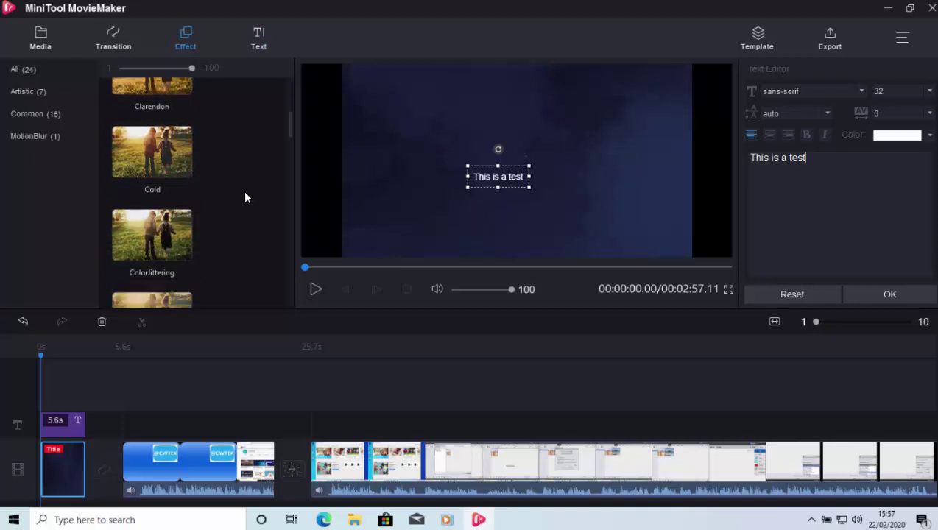
scroll(245, 197, down, 6)
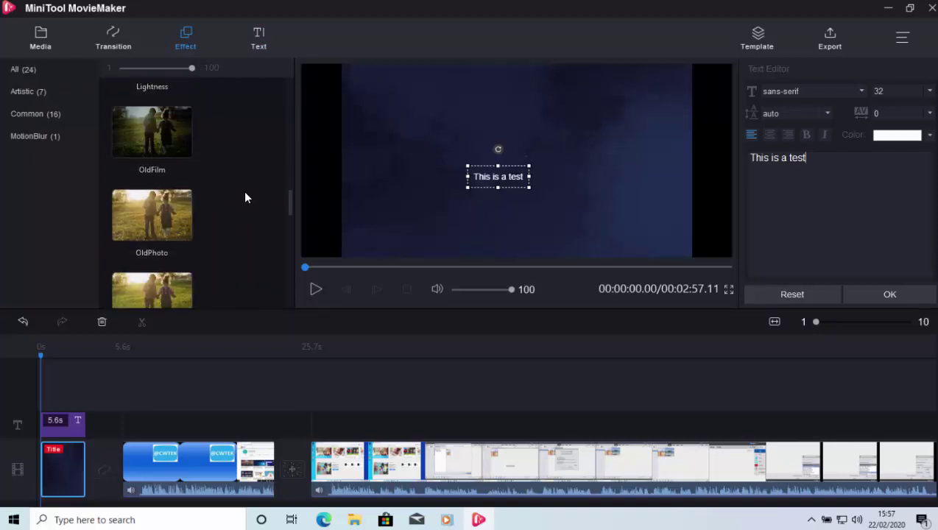
scroll(245, 196, down, 8)
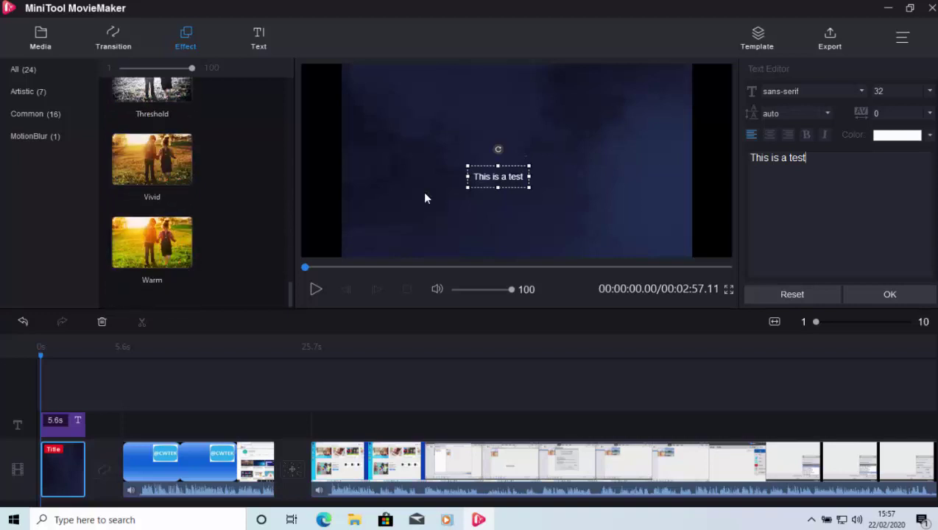
Place the Burst transition between the title clip and the first video, then preview at about 7 seconds.
click(114, 33)
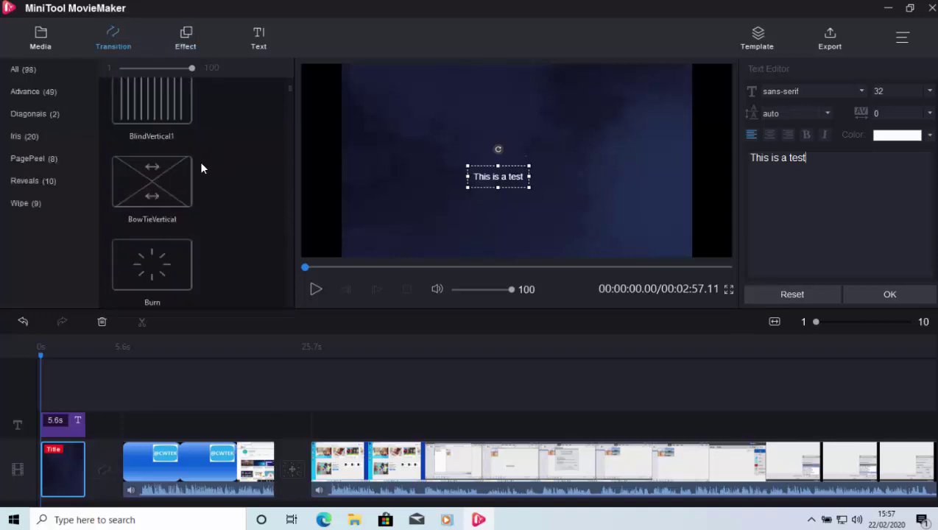
scroll(197, 169, down, 5)
drag(162, 140, 108, 464)
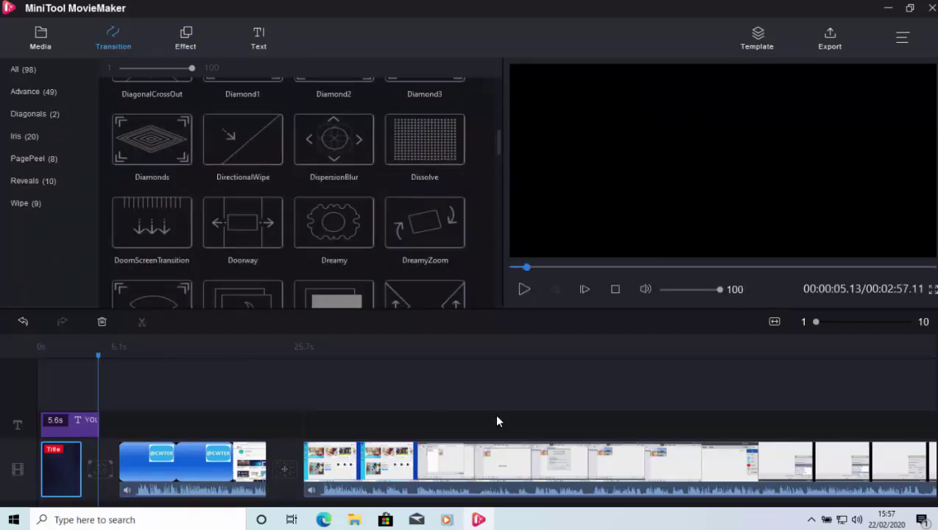
click(529, 268)
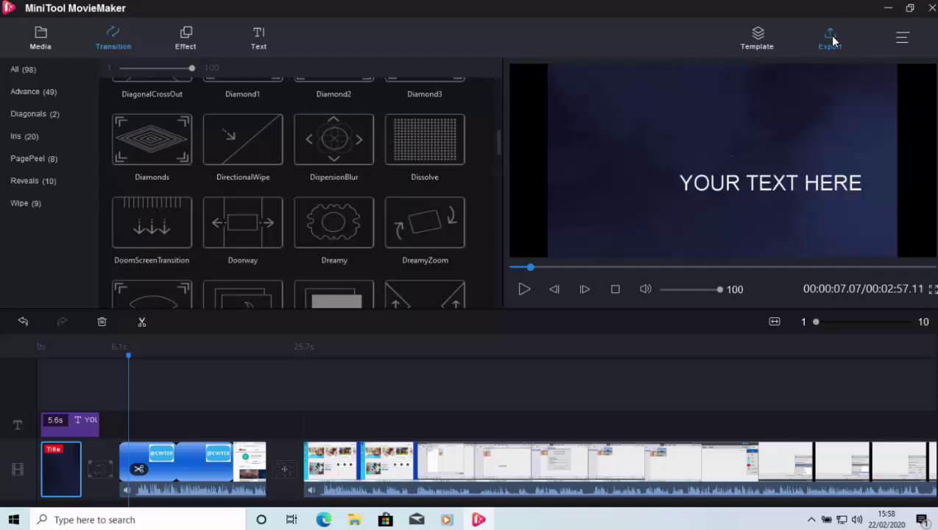
Open the export options and keep MP4 as the output format.
click(831, 38)
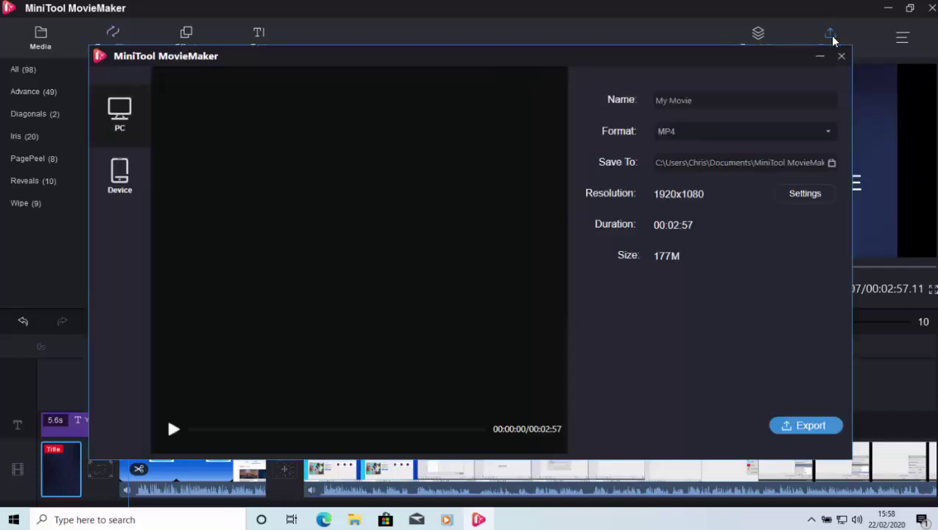
click(705, 132)
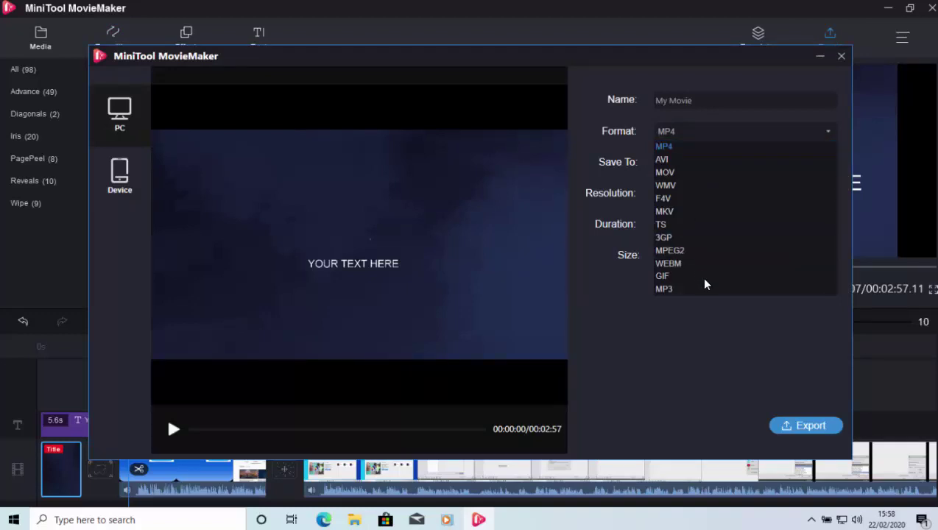
click(699, 324)
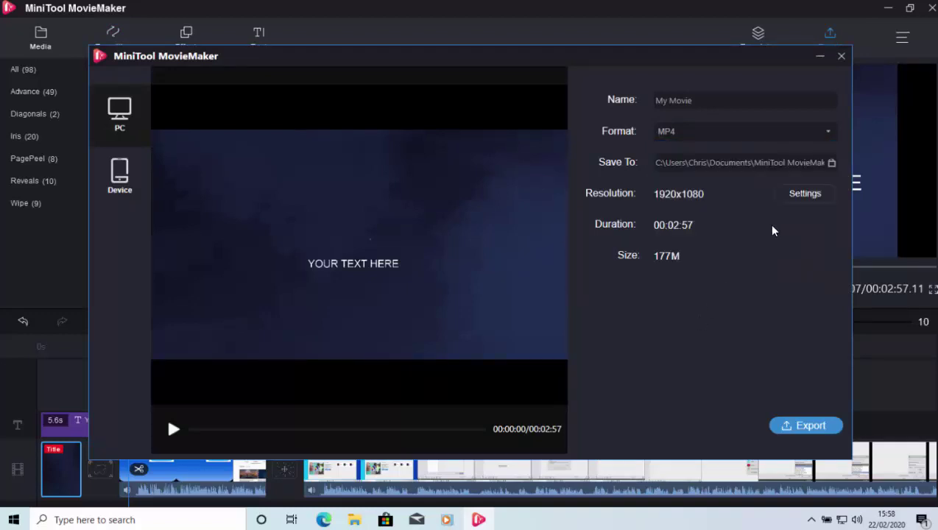
Check the save location without changing it, then bring up the detailed video settings.
click(831, 163)
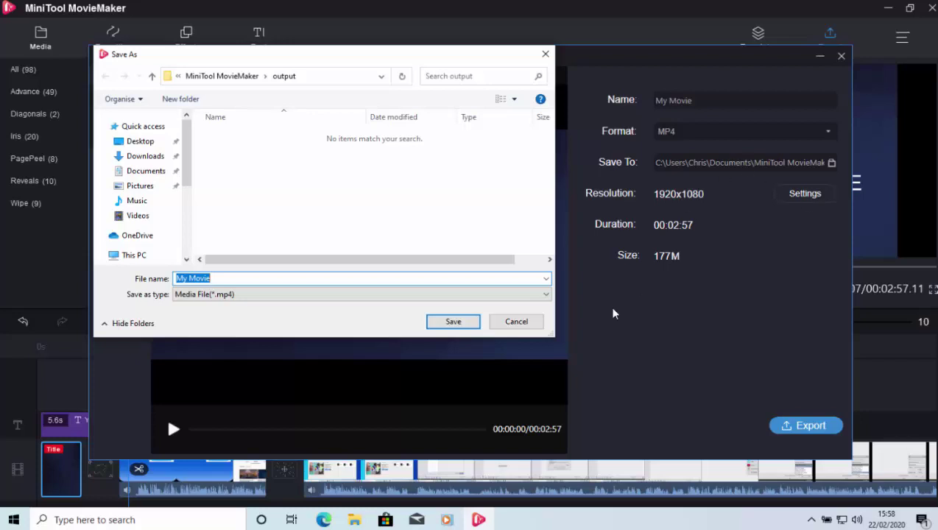
click(534, 322)
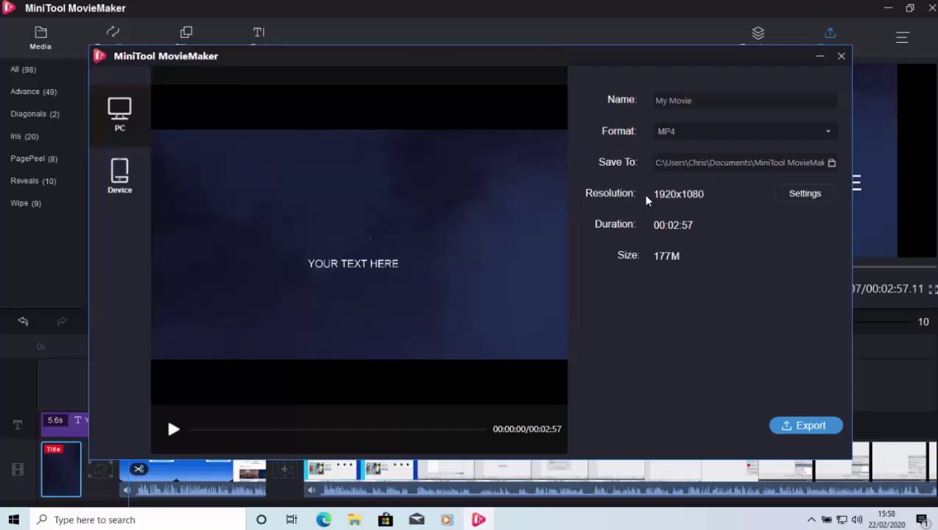
click(804, 194)
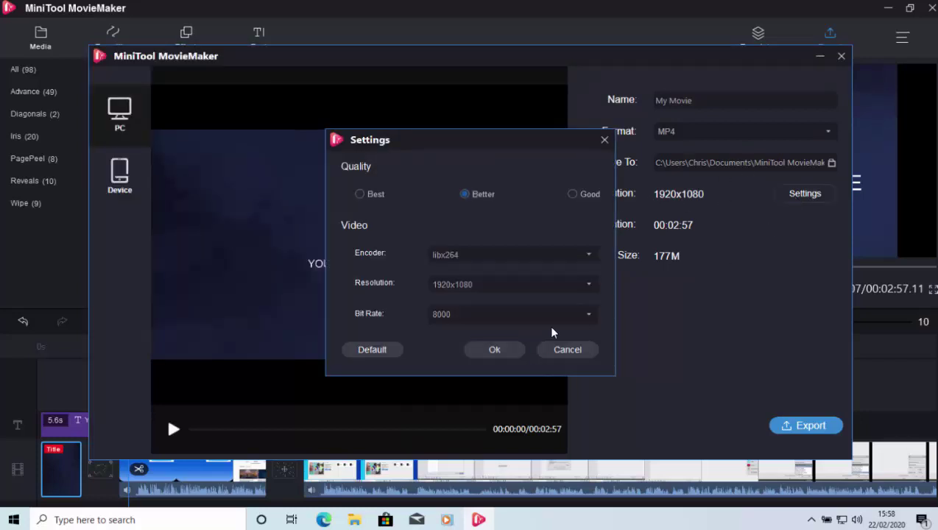
Compare the Best, Good and Better quality presets, settling on Better at bit rate 8000.
click(362, 196)
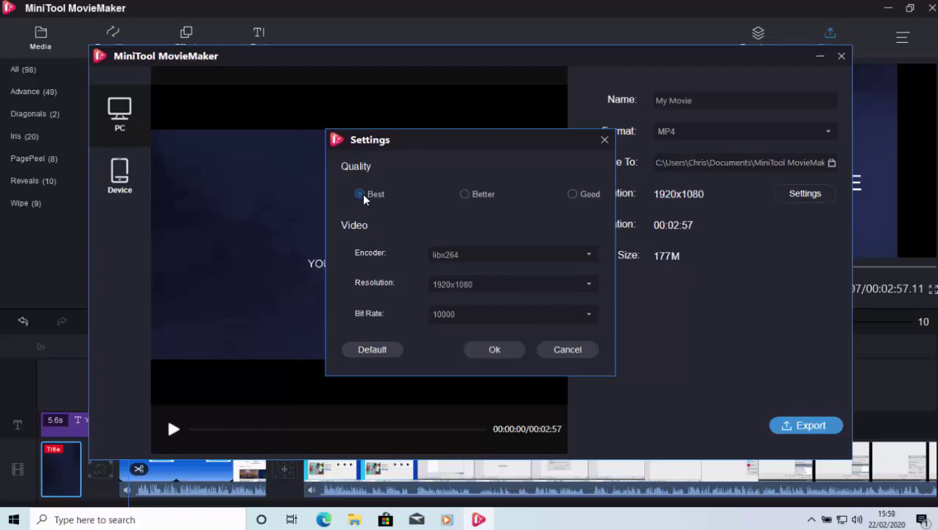
click(467, 195)
click(574, 194)
click(464, 195)
click(360, 195)
click(466, 194)
Keep resolution 1920x1080, encoder libx264 and bit rate 8000, and confirm the settings.
click(528, 289)
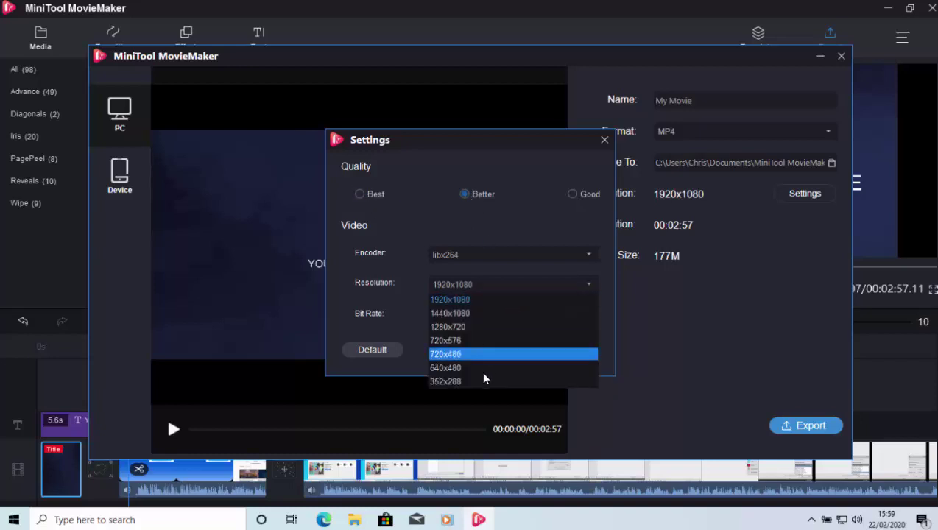
click(491, 273)
click(492, 253)
click(489, 237)
click(492, 262)
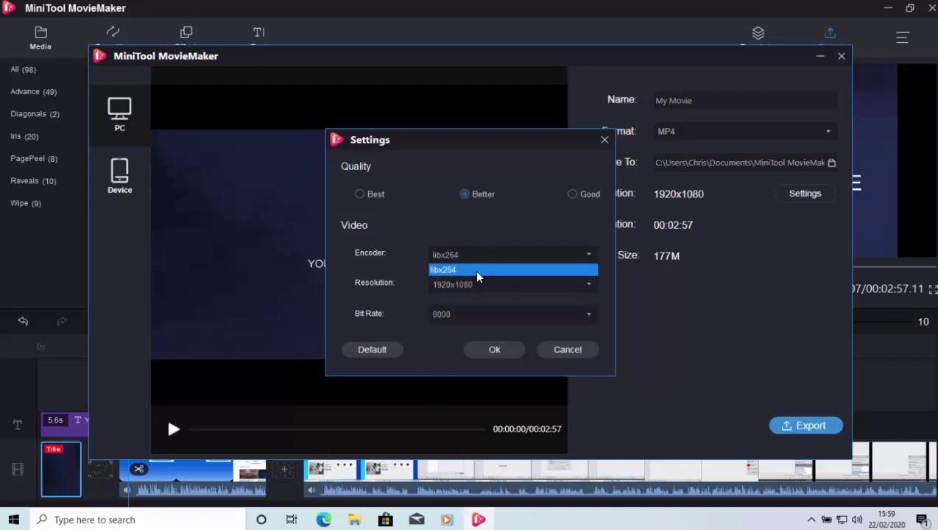
click(481, 246)
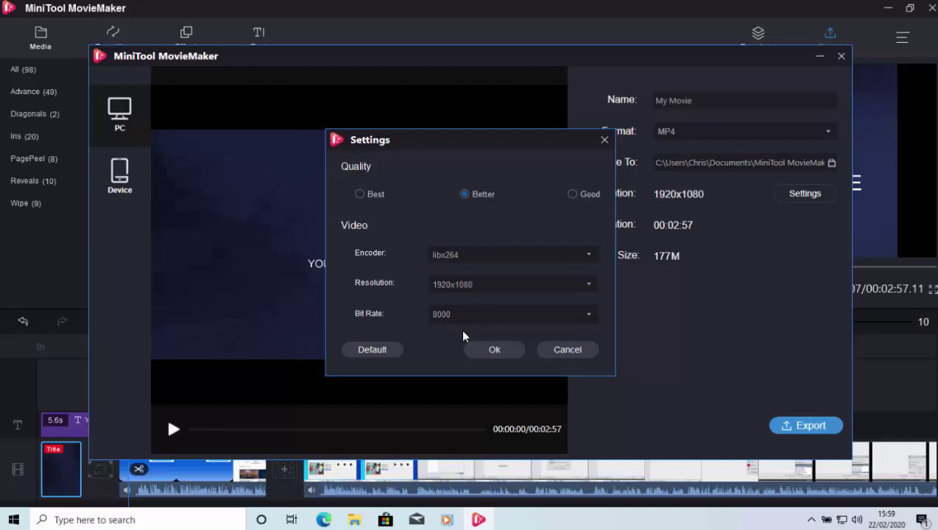
click(478, 324)
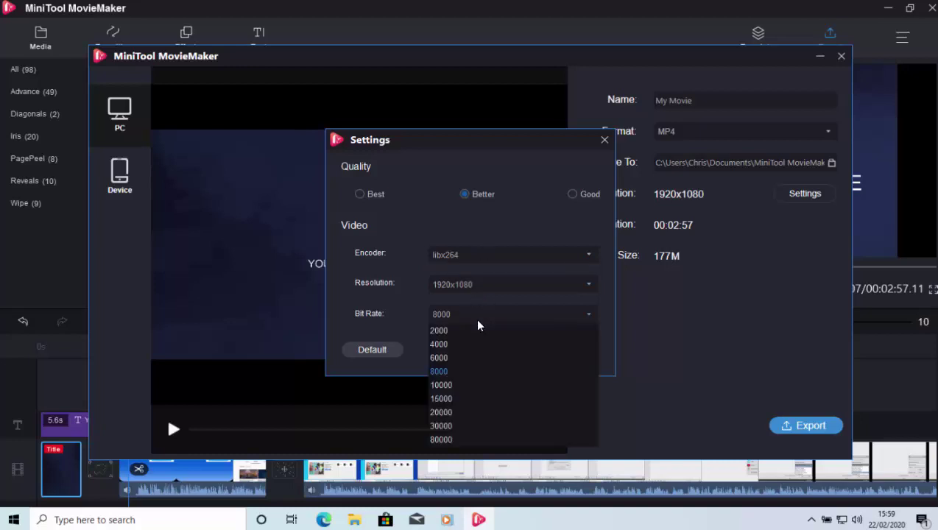
click(479, 372)
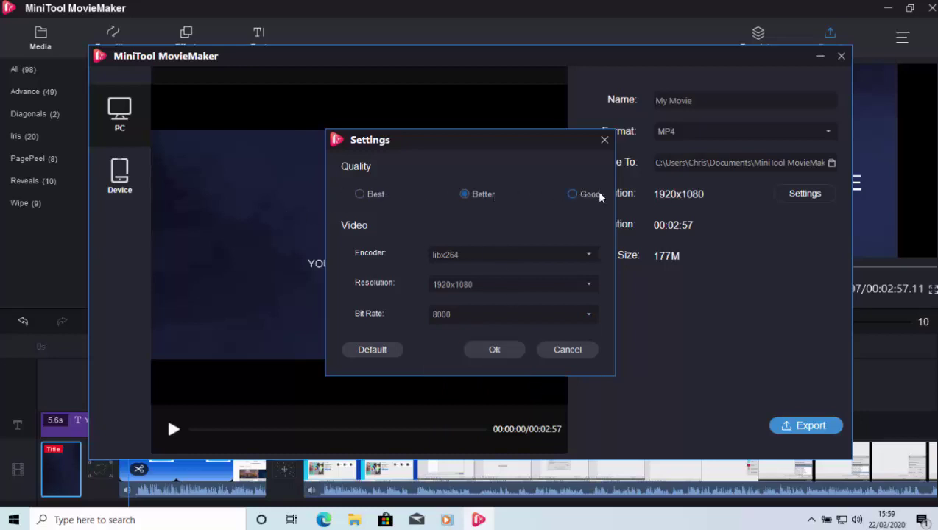
click(491, 354)
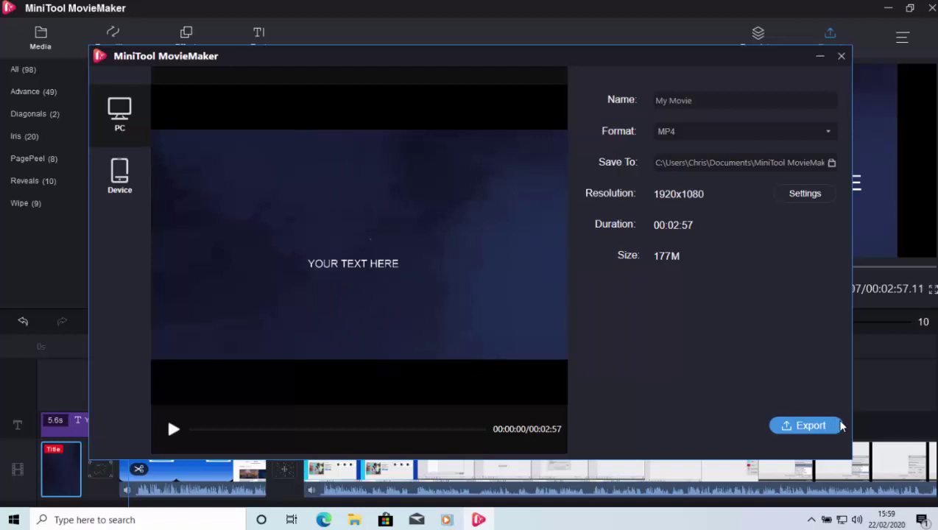